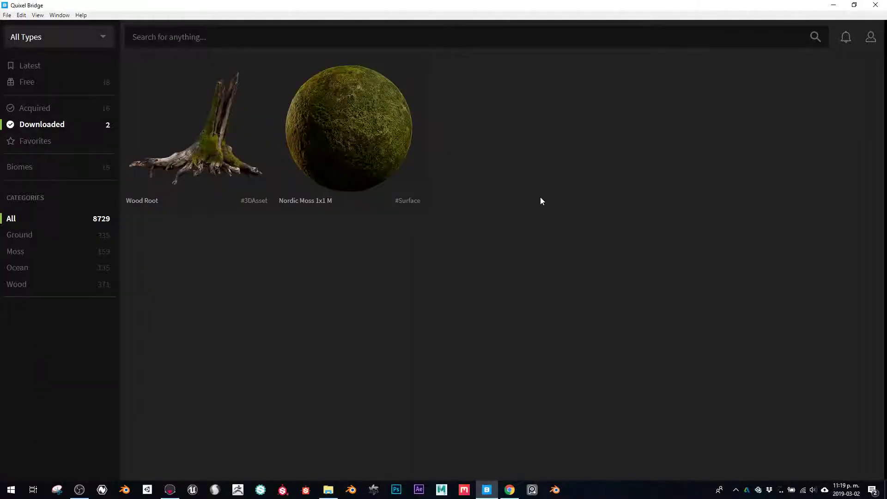
Check the acquired assets and return to the list of downloaded assets.
mouse_move(390, 133)
left_click(67, 110)
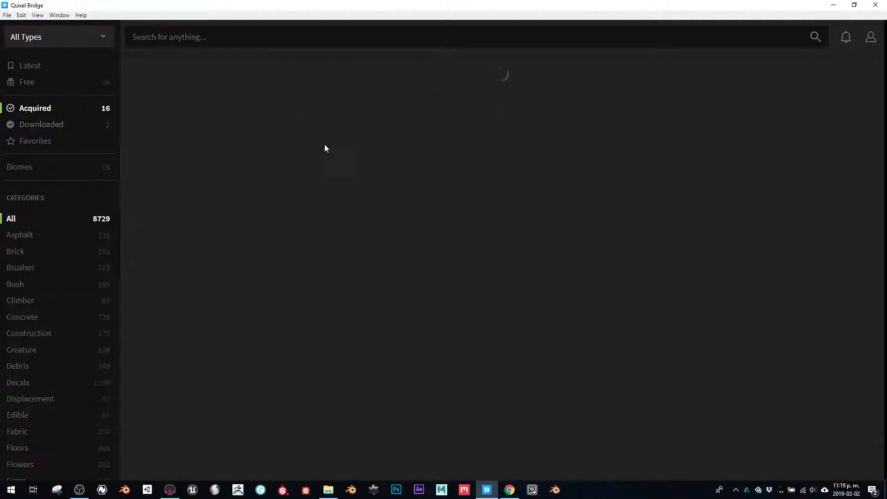
left_click(71, 125)
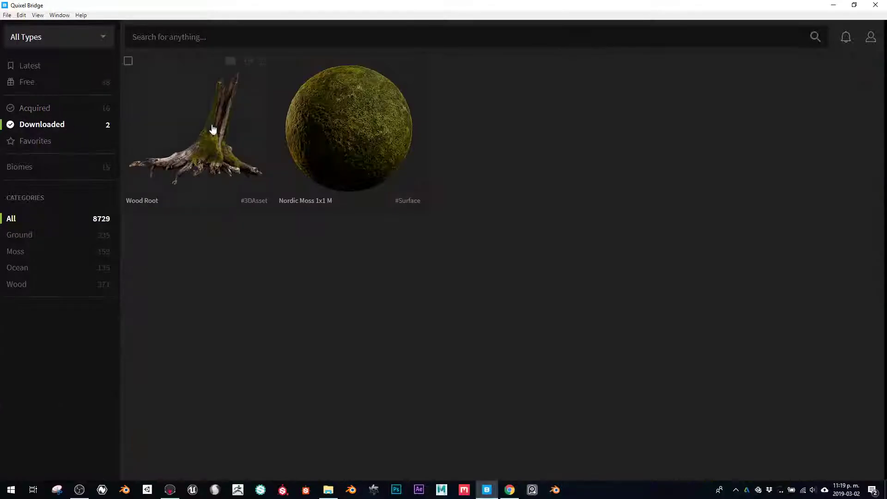
Review the target applications in the export settings of Nordic Moss 1x1 M, choose Marmoset, and close the settings without exporting.
mouse_move(349, 113)
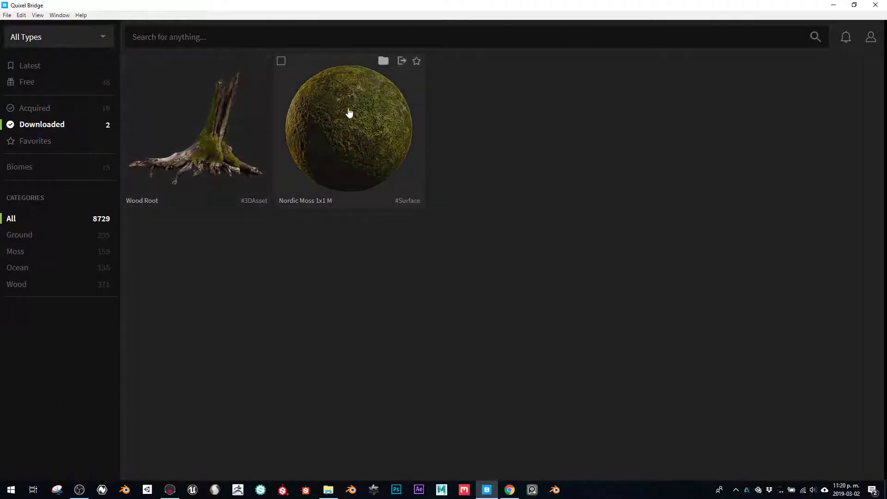
left_click(402, 62)
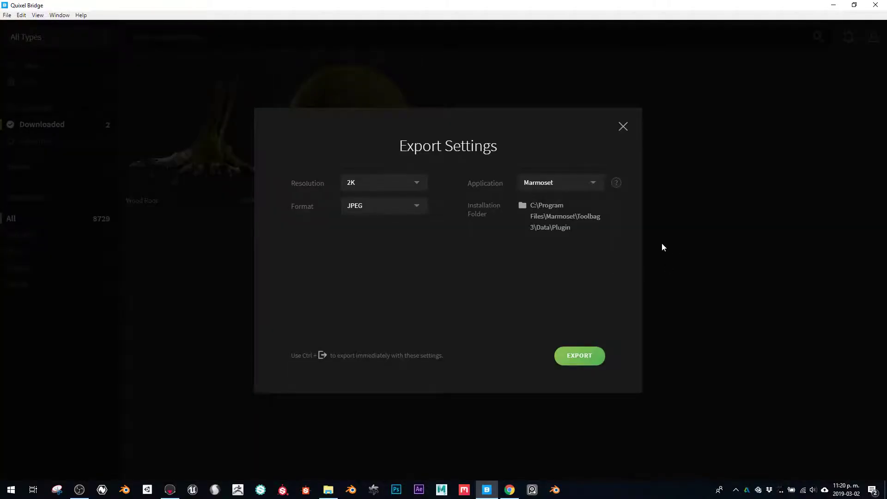
left_click(532, 191)
scroll(561, 227, "down", 2)
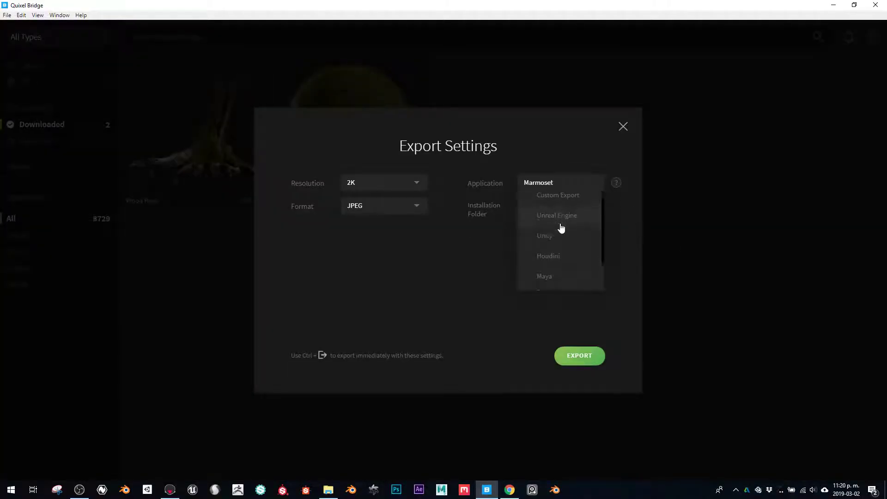
left_click(551, 281)
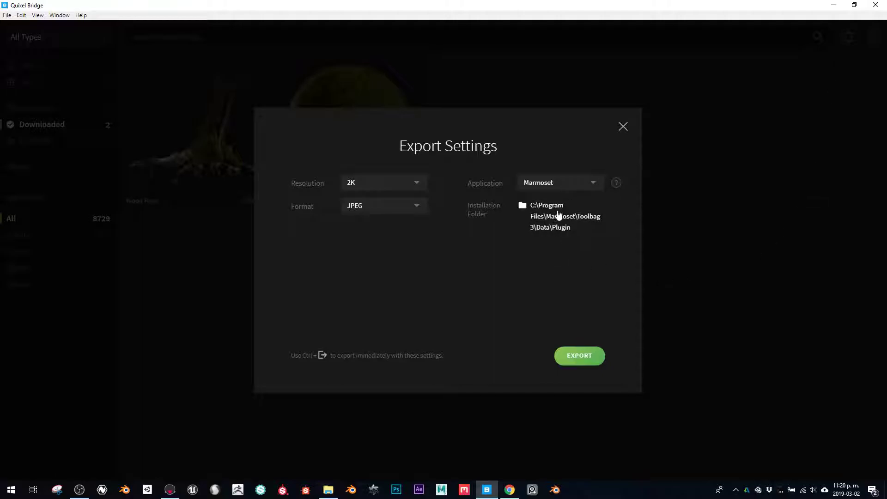
left_click(623, 129)
View the additional Windows launch options for Bridge, such as running it as administrator.
key("super")
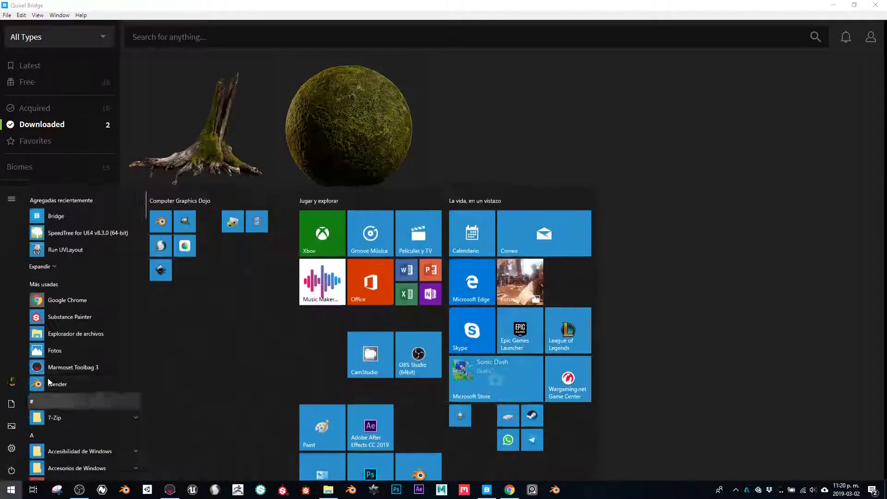
right_click(61, 213)
mouse_move(108, 245)
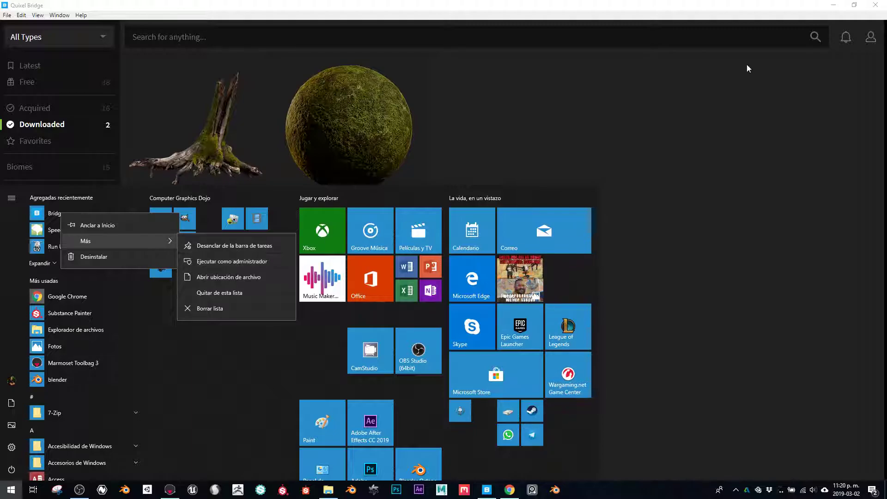
left_click(707, 30)
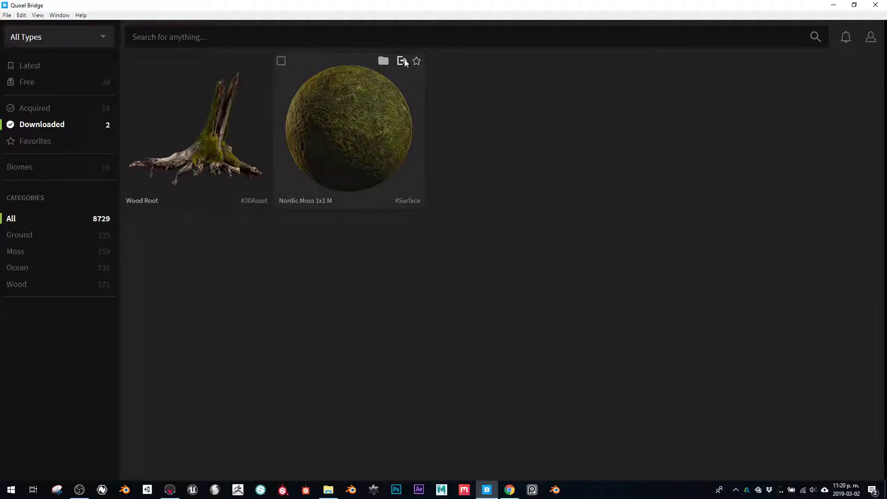
Install the Marmoset plugin into Toolbag 3's data\plugin folder from the Nordic Moss 1x1 M export settings.
left_click(404, 61)
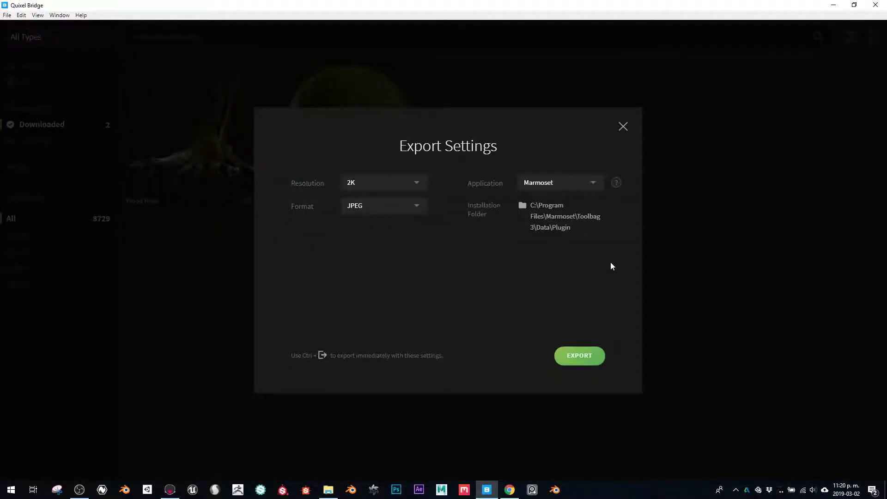
left_click(563, 229)
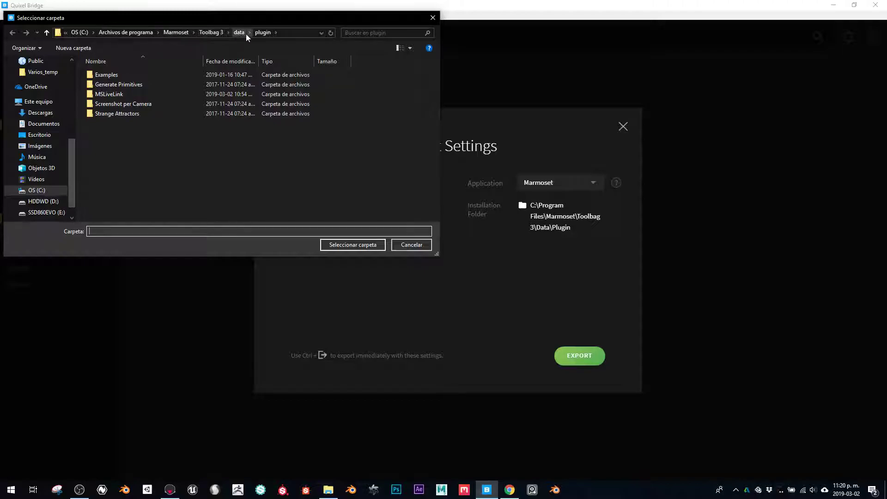
left_click(359, 246)
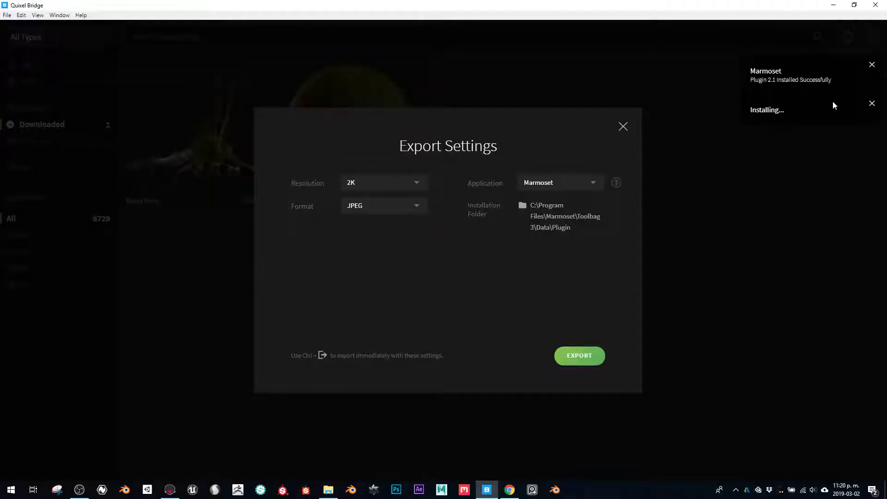
left_click(872, 104)
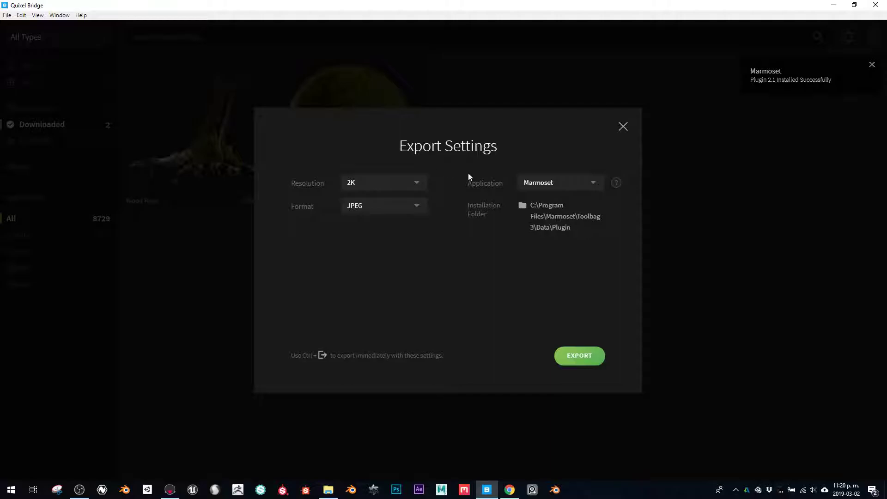
left_click(623, 126)
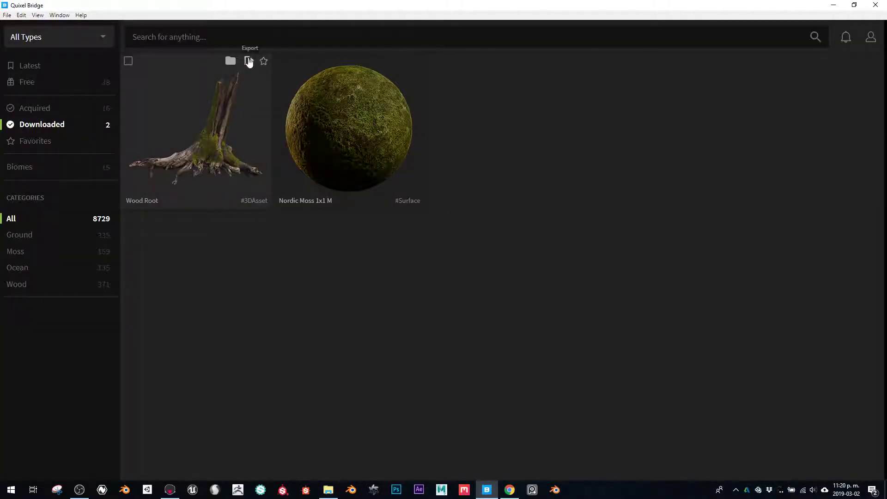
Export Wood Root to Marmoset with 2K resolution, JPEG format, FBX mesh and LOD 3, and switch to Marmoset Toolbag.
left_click(249, 60)
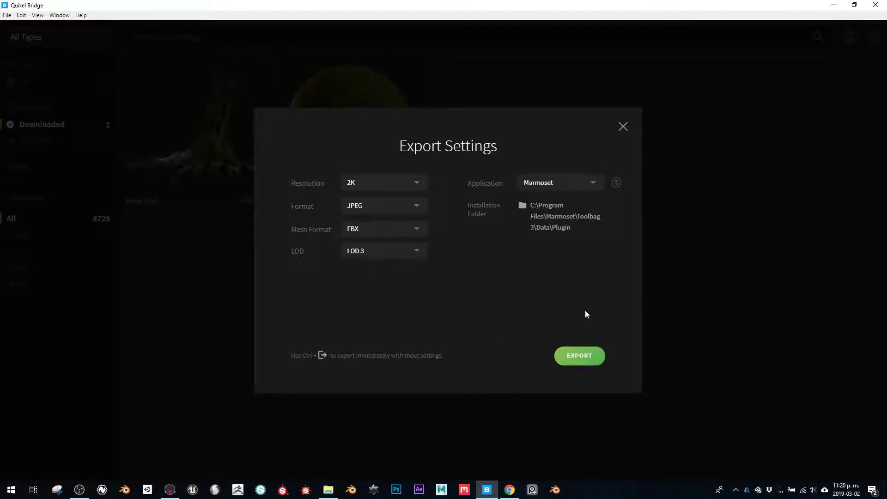
left_click(583, 357)
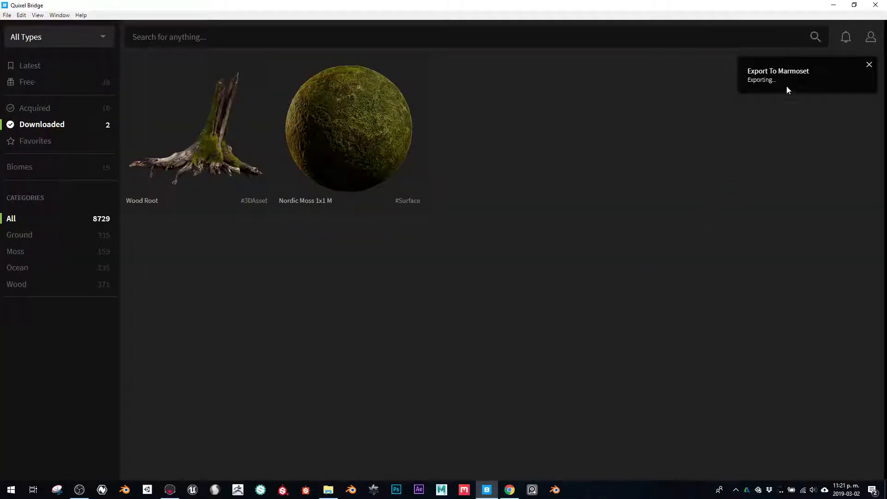
left_click(170, 492)
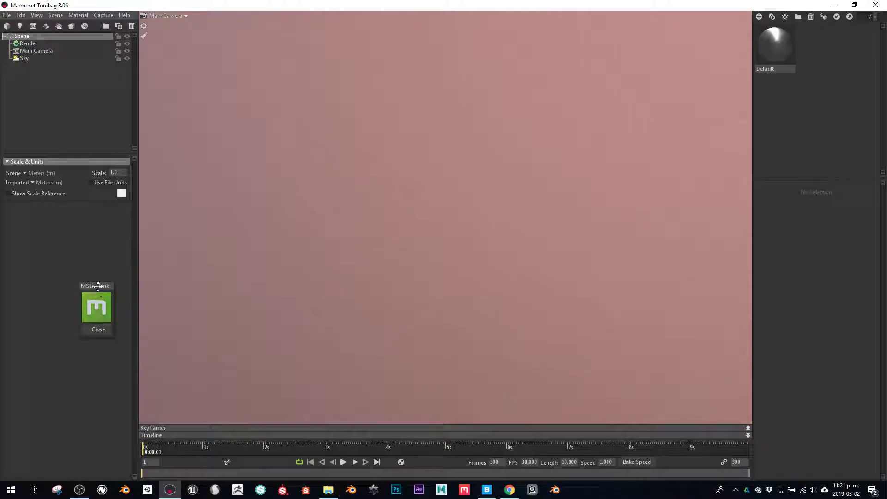
Close the running MSLiveLink window and refresh the plugin list.
left_click(103, 315)
left_click(37, 15)
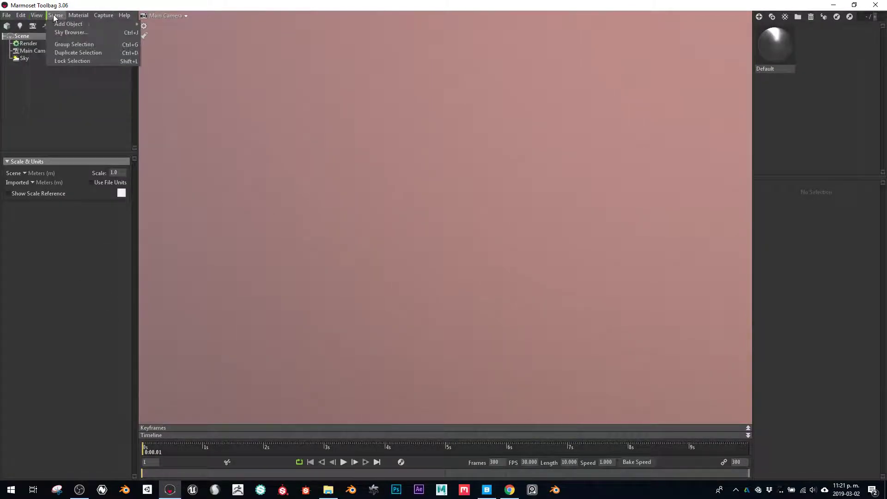
mouse_move(81, 19)
mouse_move(21, 15)
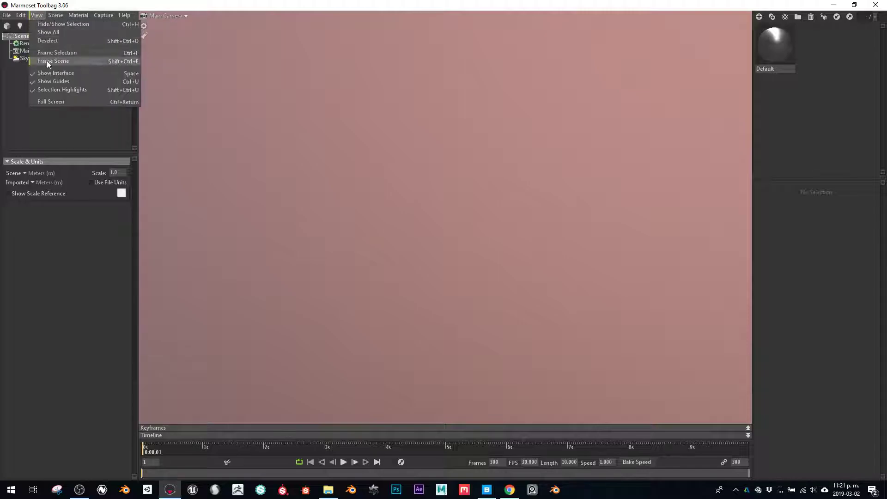
mouse_move(77, 74)
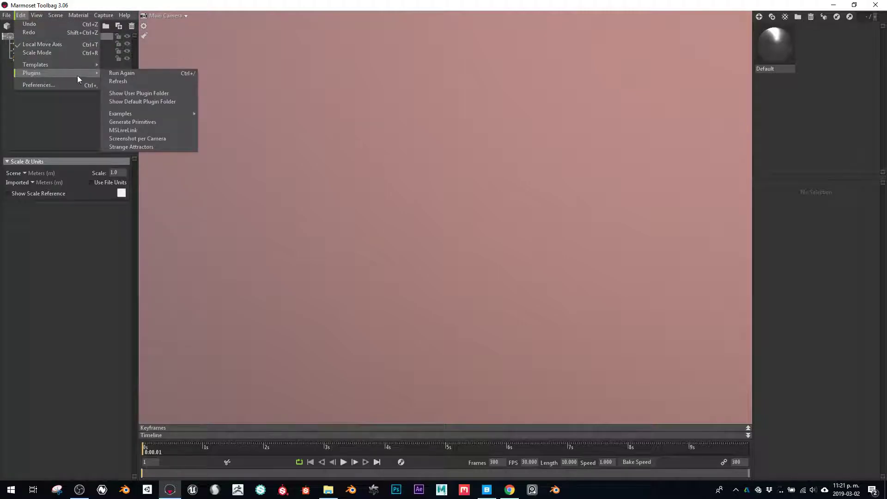
left_click(128, 81)
Launch the MSLiveLink plugin and move its window out of the viewport.
left_click(21, 16)
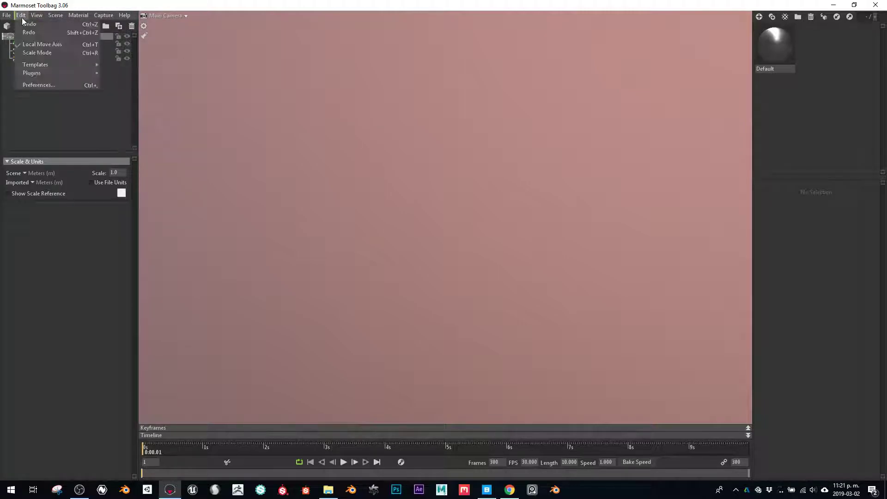
mouse_move(56, 74)
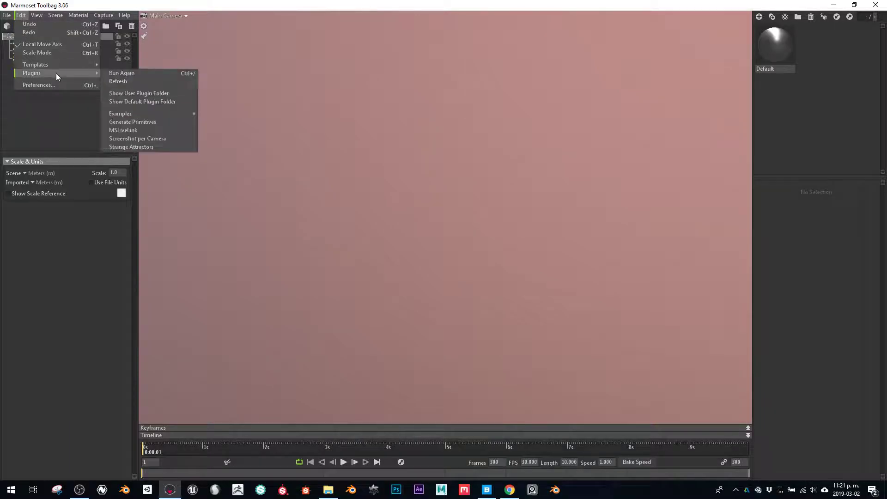
left_click(138, 131)
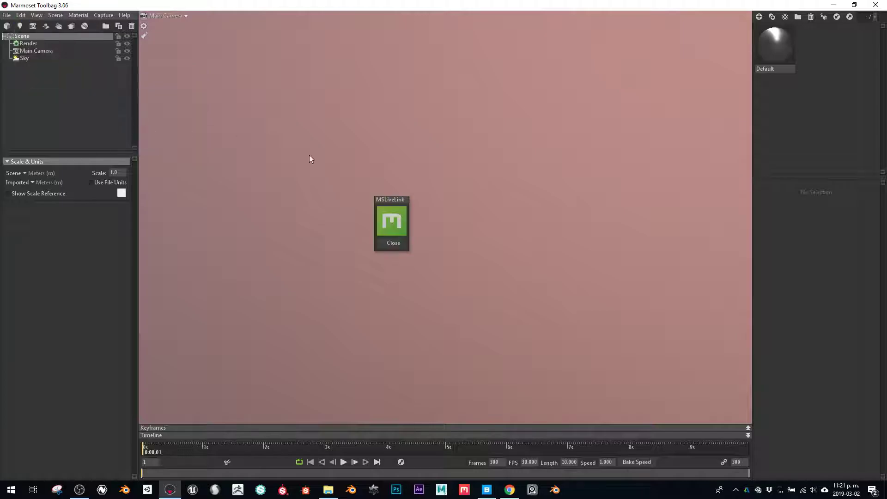
left_click_drag(407, 200, 92, 228)
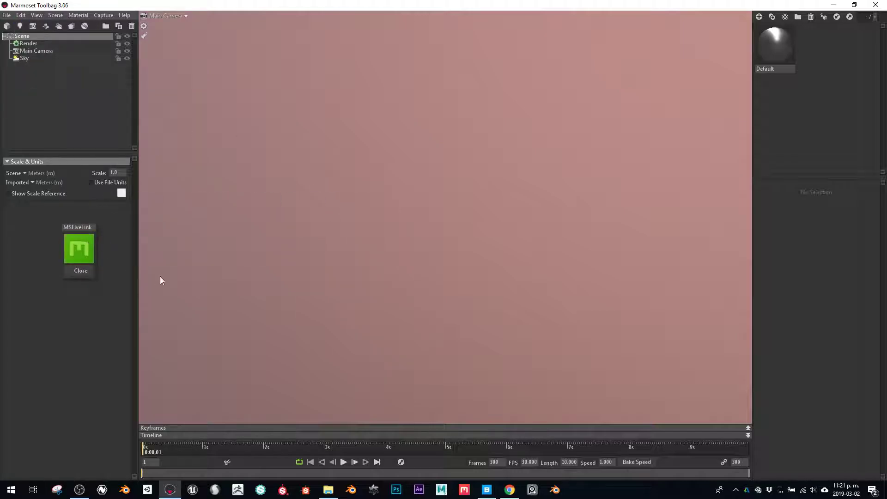
Examine the imported Wood Root model in the viewport and deselect it.
left_click_drag(525, 300, 555, 277)
left_click(601, 262)
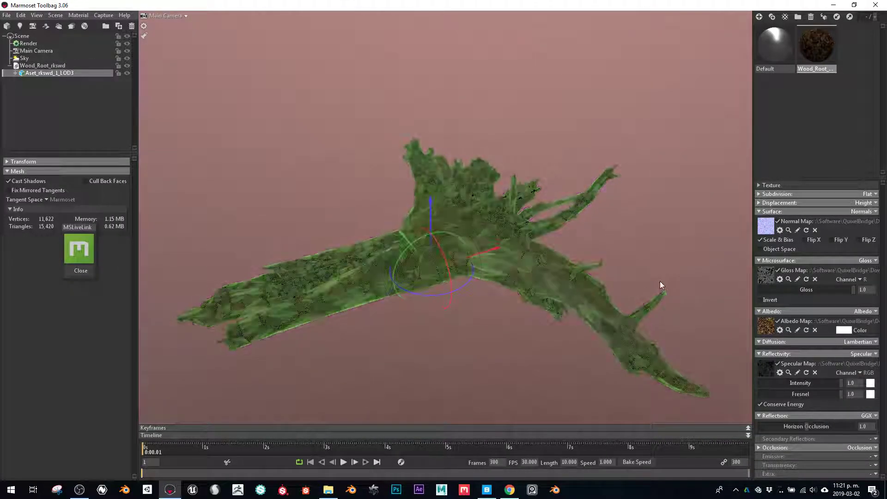
left_click(792, 249)
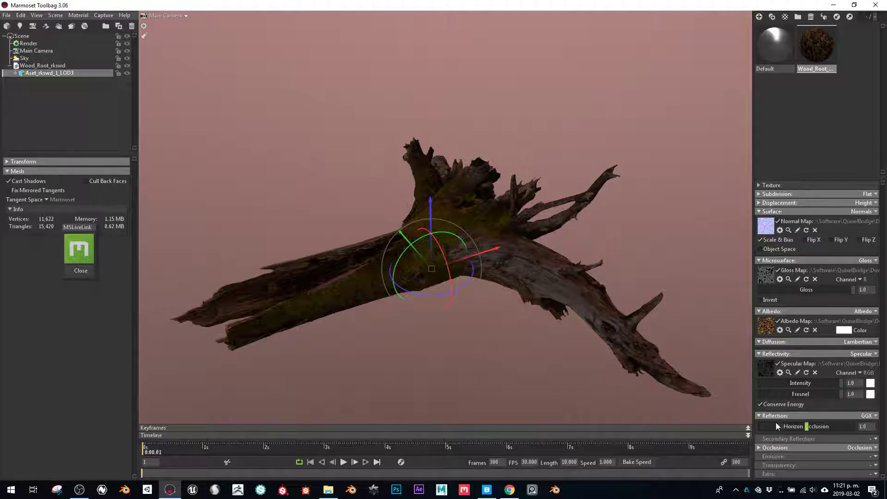
left_click(525, 278)
Set the scene's sky light to the Forest Path preset.
left_click(24, 59)
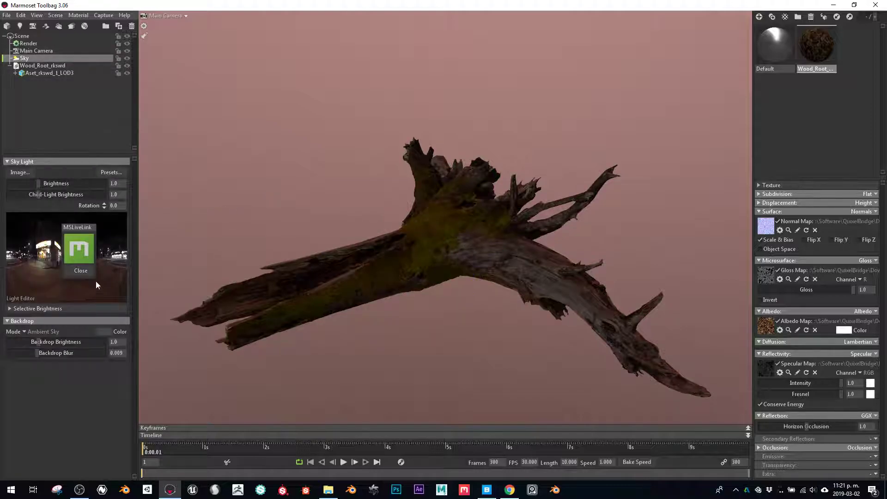
left_click(111, 172)
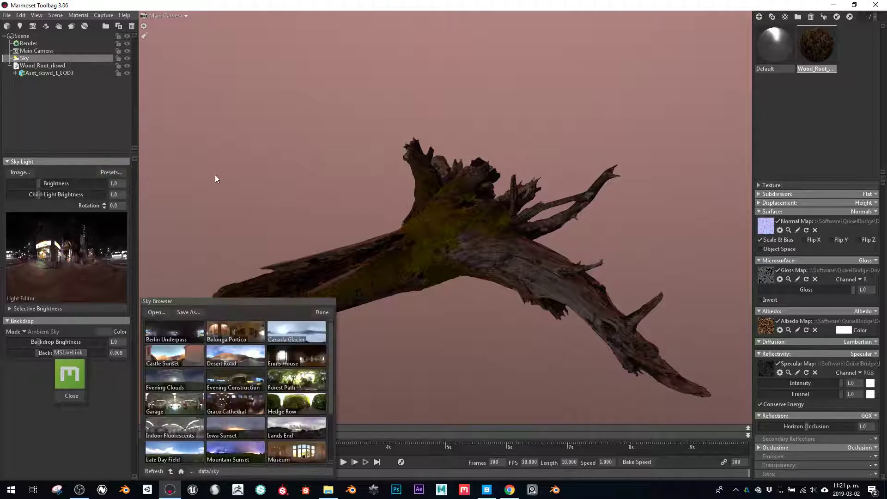
left_click(301, 387)
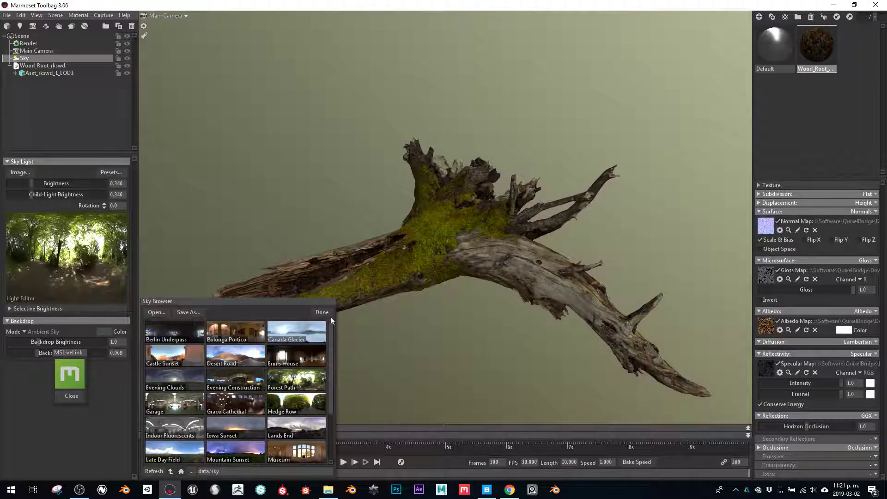
left_click(322, 312)
Examine the wood root model up close and check its material's Subdivision and Displacement settings.
scroll(552, 259, "up", 5)
left_click_drag(551, 259, 461, 182)
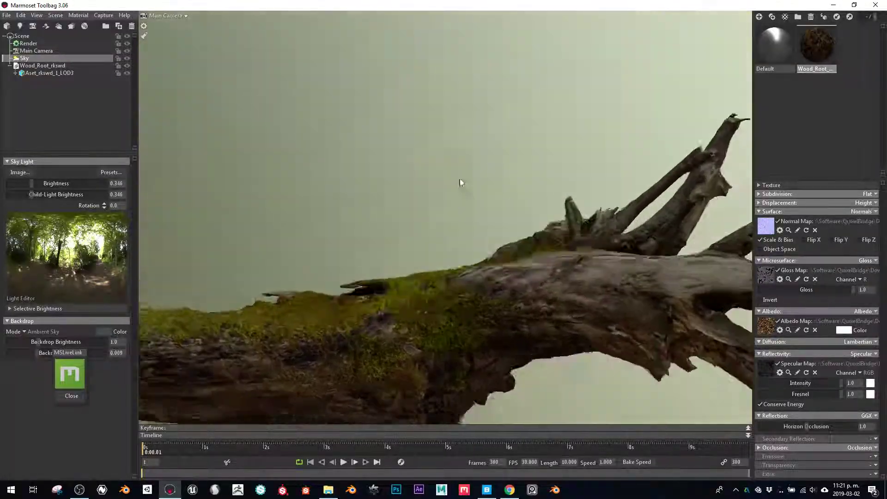
left_click(797, 195)
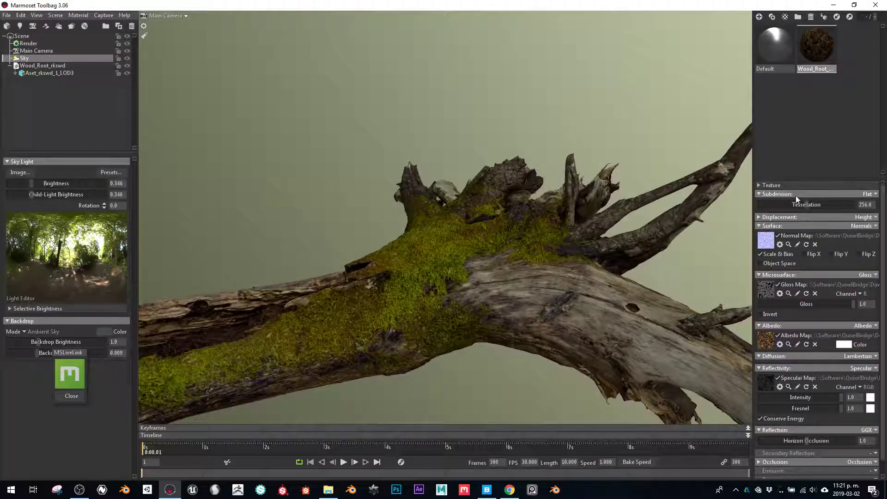
left_click(795, 194)
left_click(802, 204)
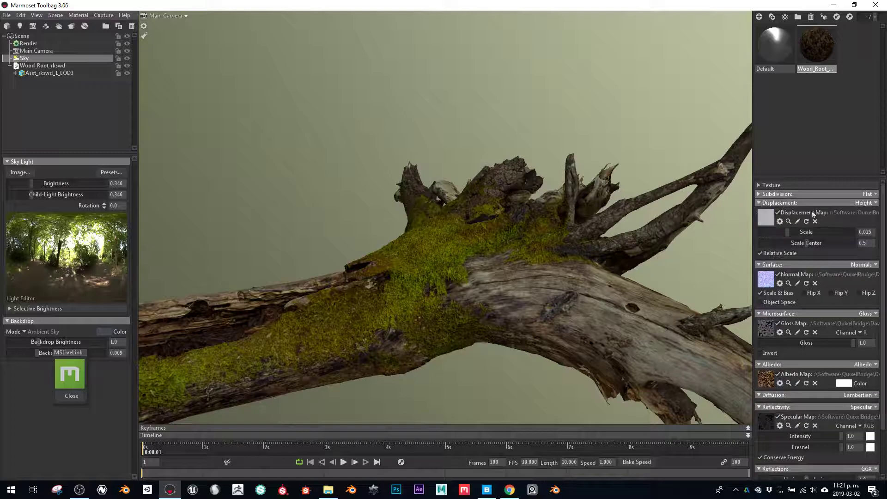
left_click(791, 203)
left_click_drag(550, 282, 485, 316)
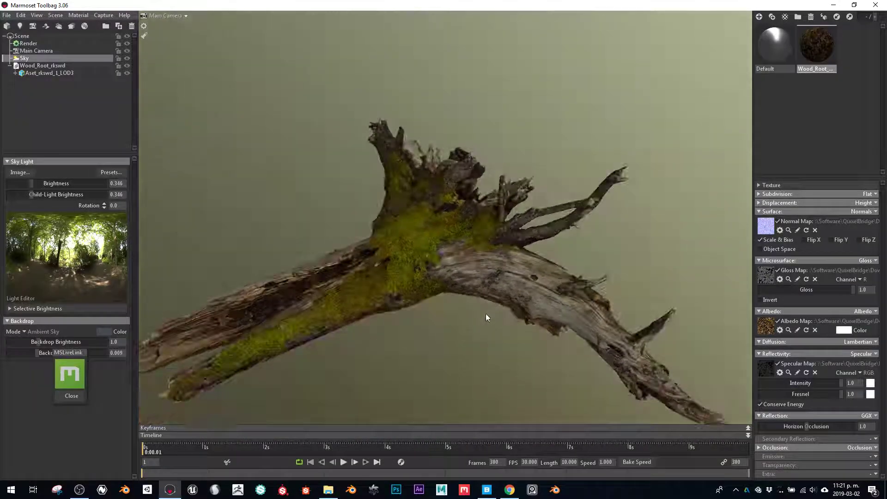
Switch to Quixel Bridge and export Nordic Moss 1x1 M to Marmoset with 2K resolution and JPEG format.
left_click(487, 489)
left_click(402, 61)
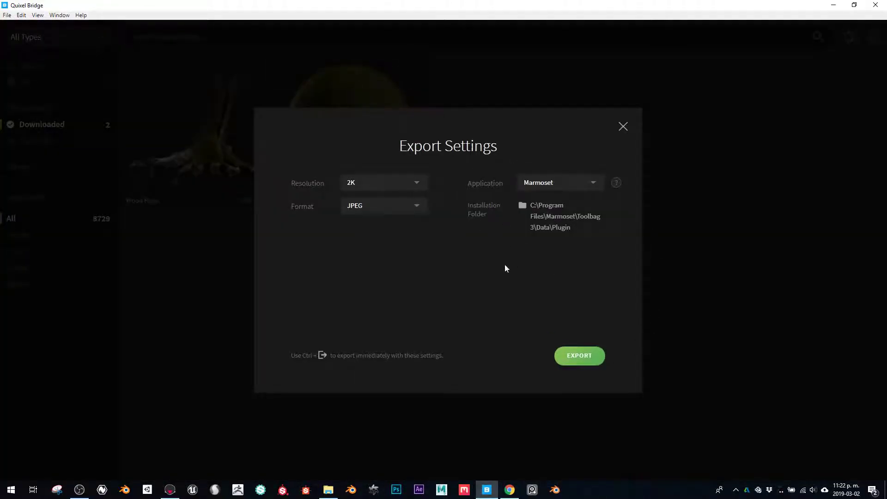
left_click(569, 357)
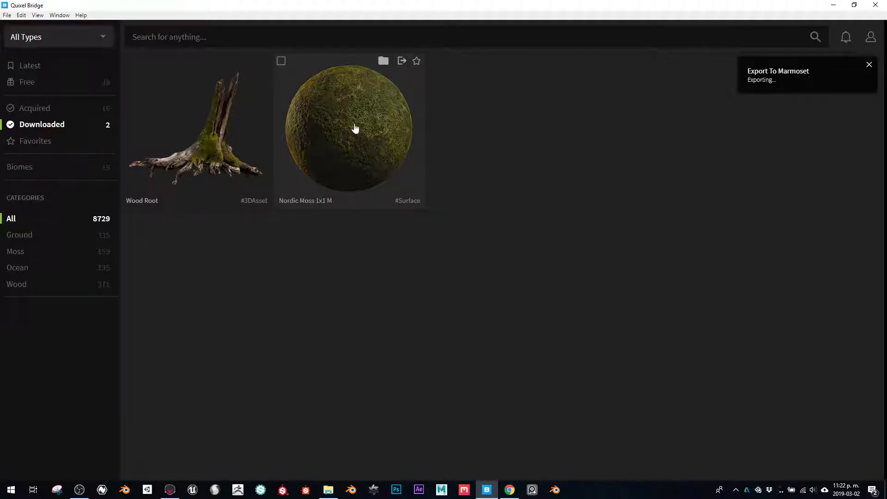
Switch to Marmoset Toolbag, import the exported Nordic Moss material with MSLiveLink, and move the plugin window below the backdrop settings.
left_click(171, 486)
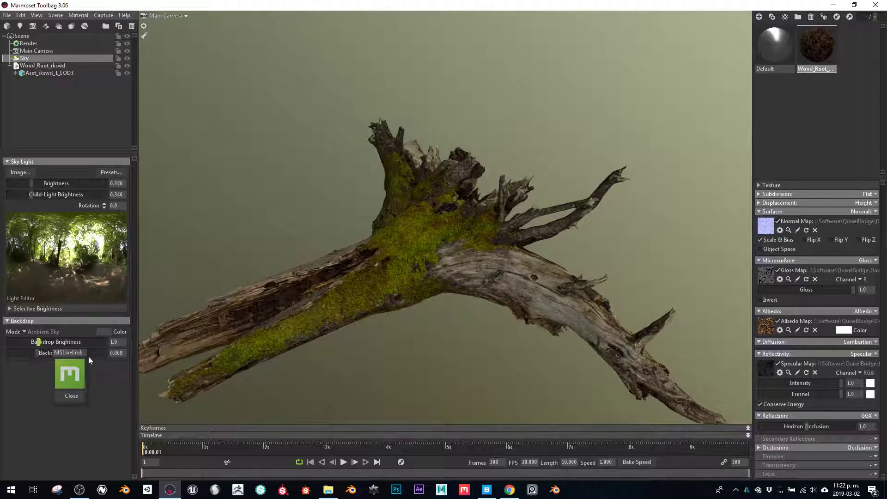
left_click(71, 372)
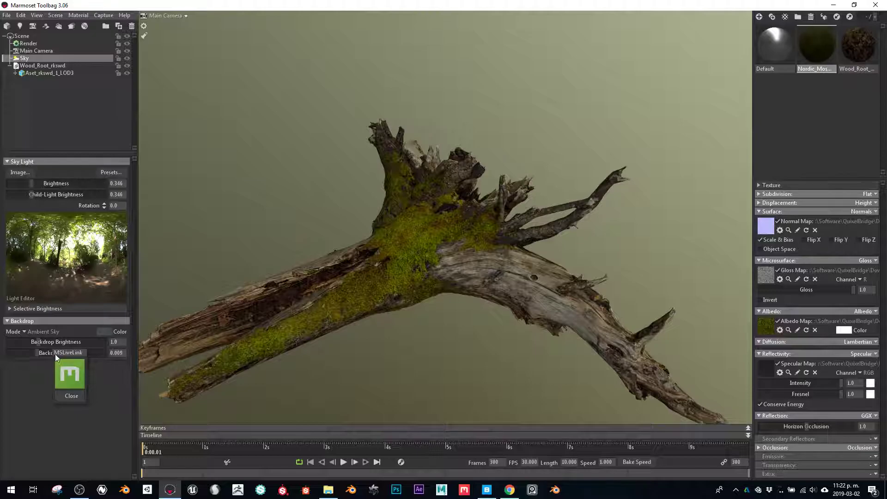
left_click_drag(55, 354, 53, 386)
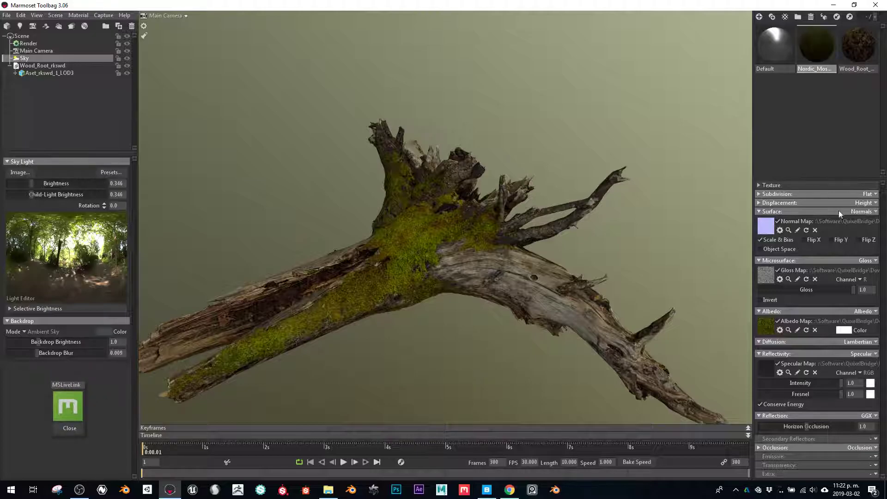
Enable Flip Y on the normal map of the Wood Root material and inspect the model's surface up close and as a whole.
scroll(434, 280, "up", 10)
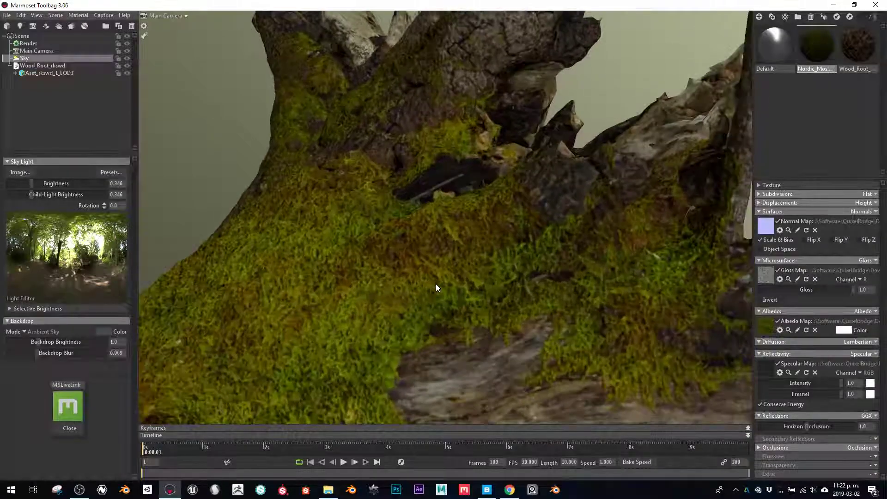
scroll(436, 284, "down", 10)
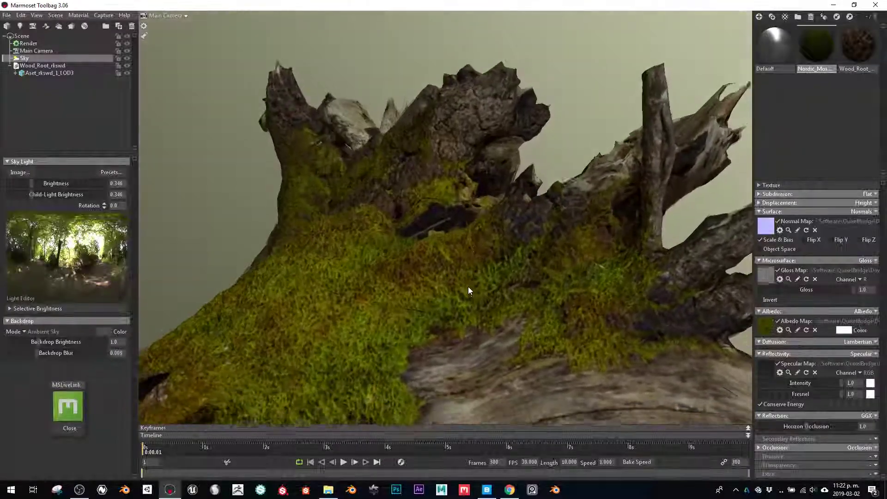
left_click(464, 317)
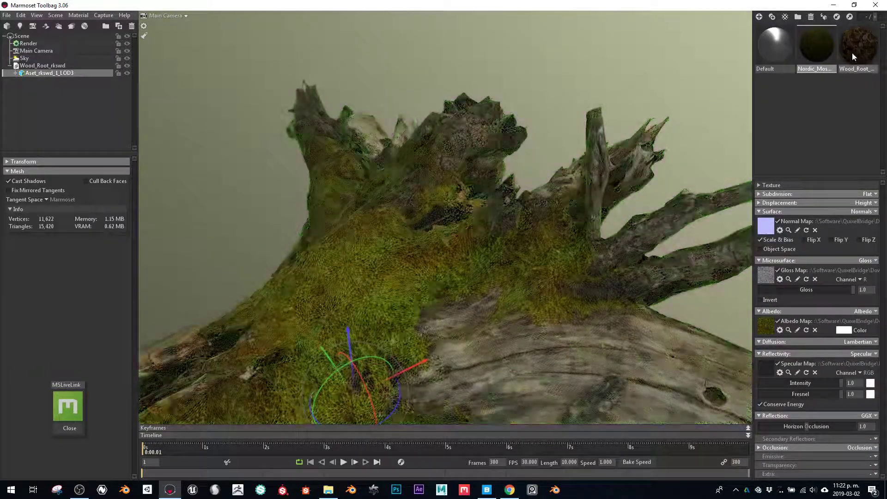
left_click(852, 52)
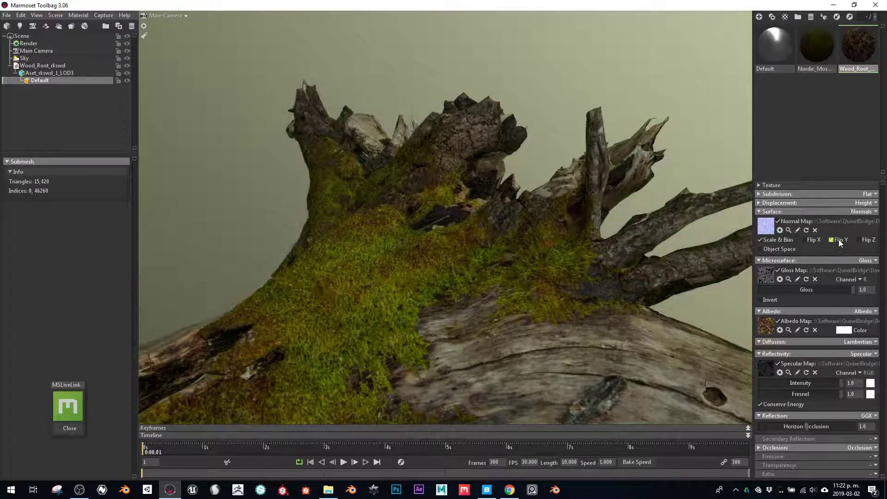
left_click(832, 240)
left_click_drag(482, 279, 451, 271)
scroll(472, 297, "up", 5)
scroll(413, 308, "down", 6)
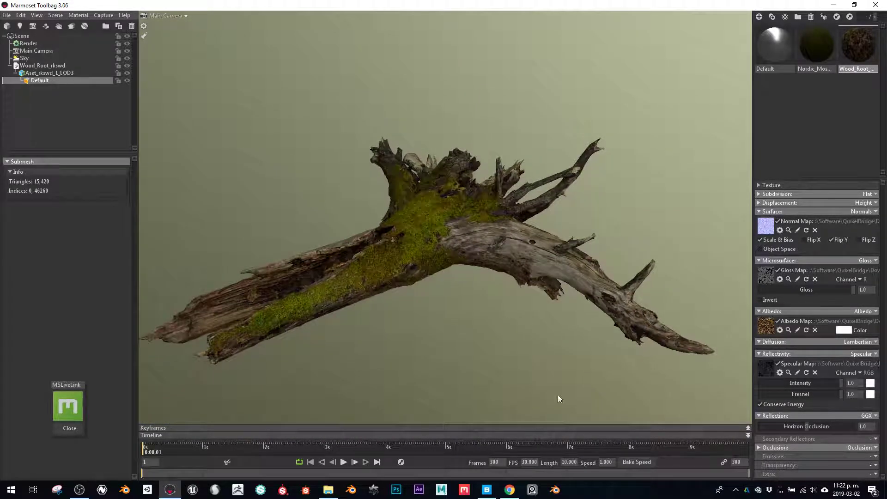
Switch to Quixel Bridge and launch Bridge from the recently added Windows applications.
left_click(487, 489)
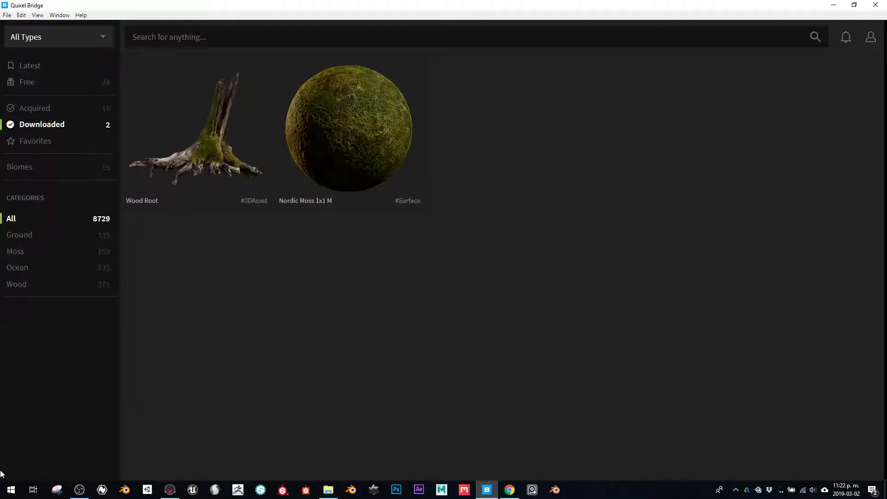
left_click(9, 489)
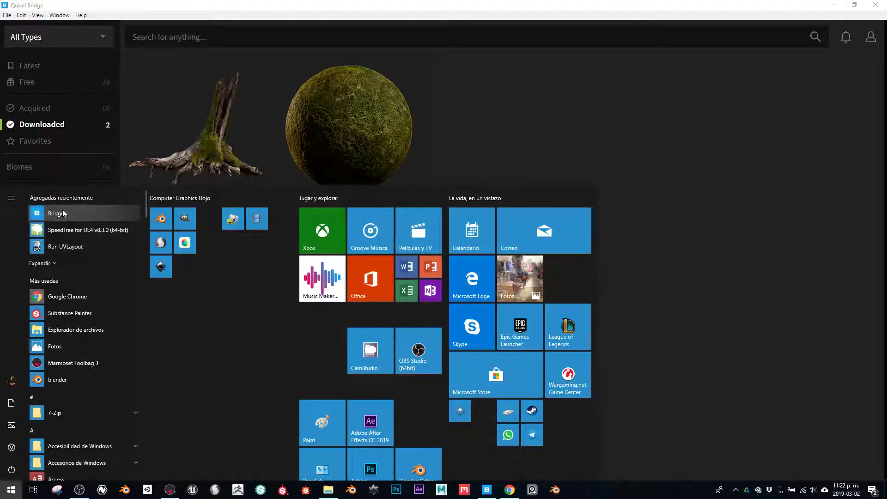
left_click(64, 212)
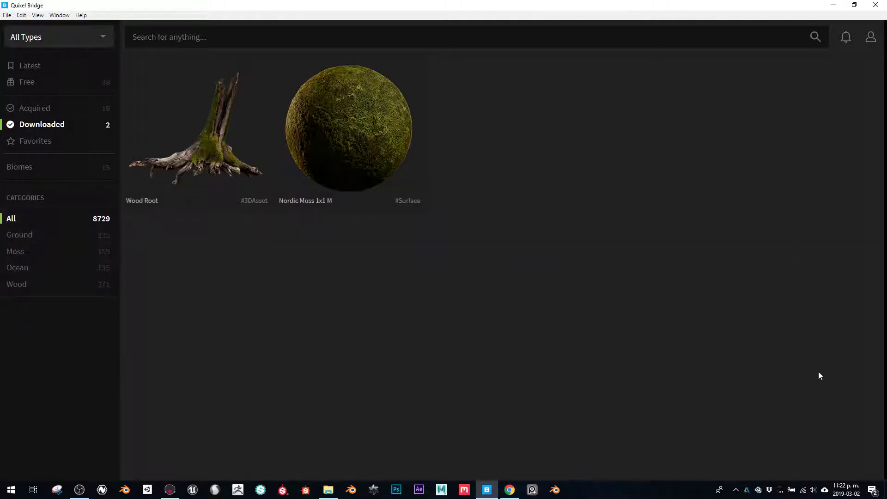
Check the security software's options among the hidden system tray icons and dismiss them.
left_click(737, 490)
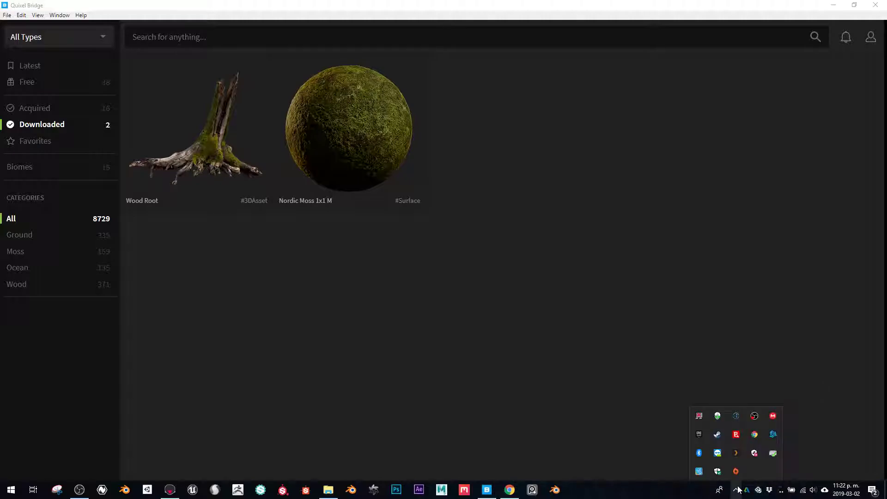
right_click(737, 434)
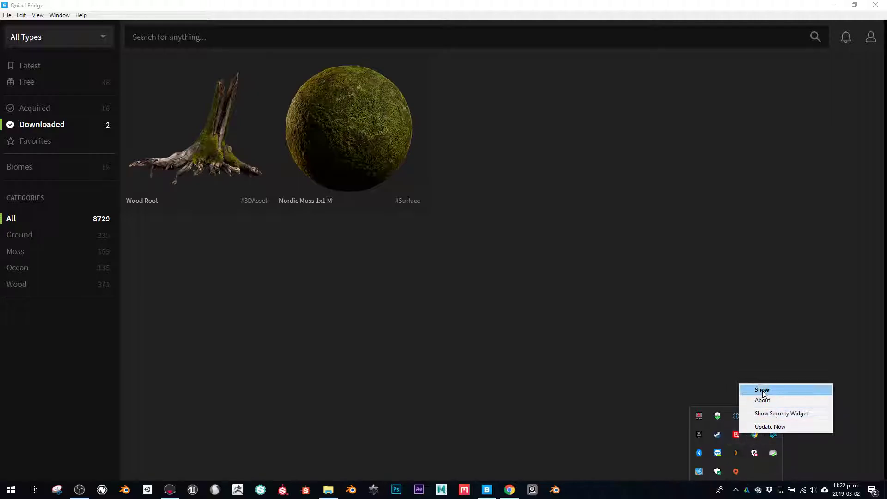
left_click(620, 494)
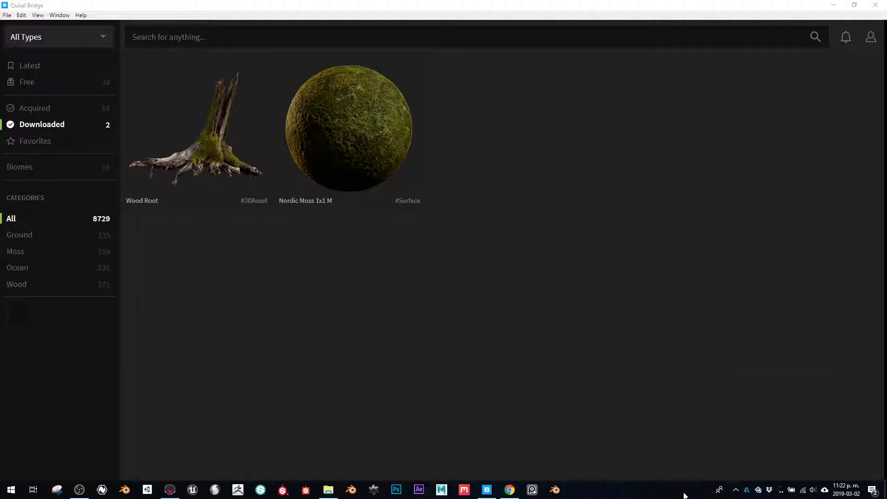